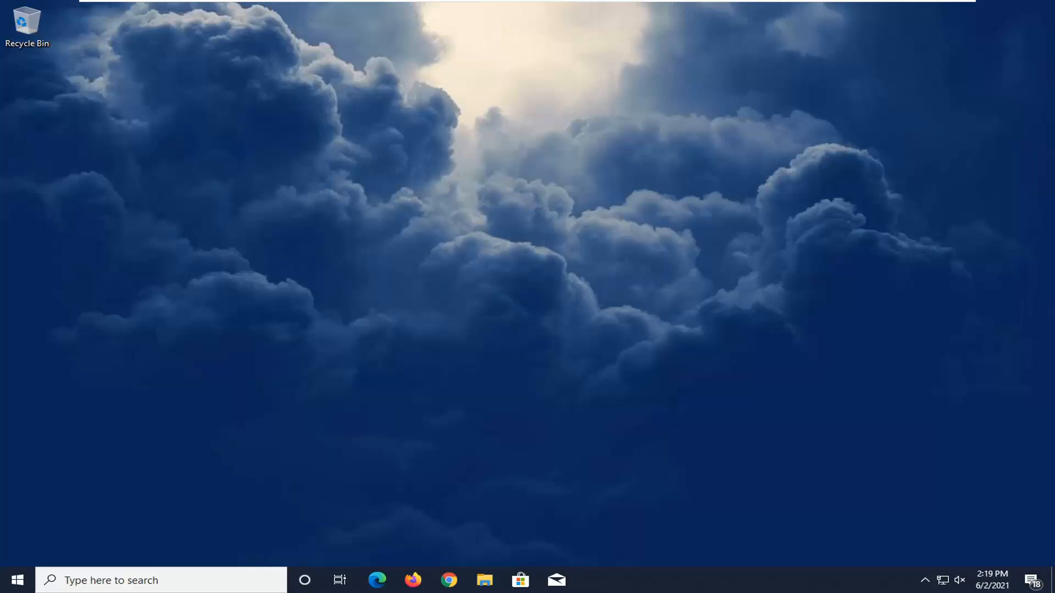
- Launch the Local Group Policy Editor from the Start menu search for 'gpedit'
click(14, 580)
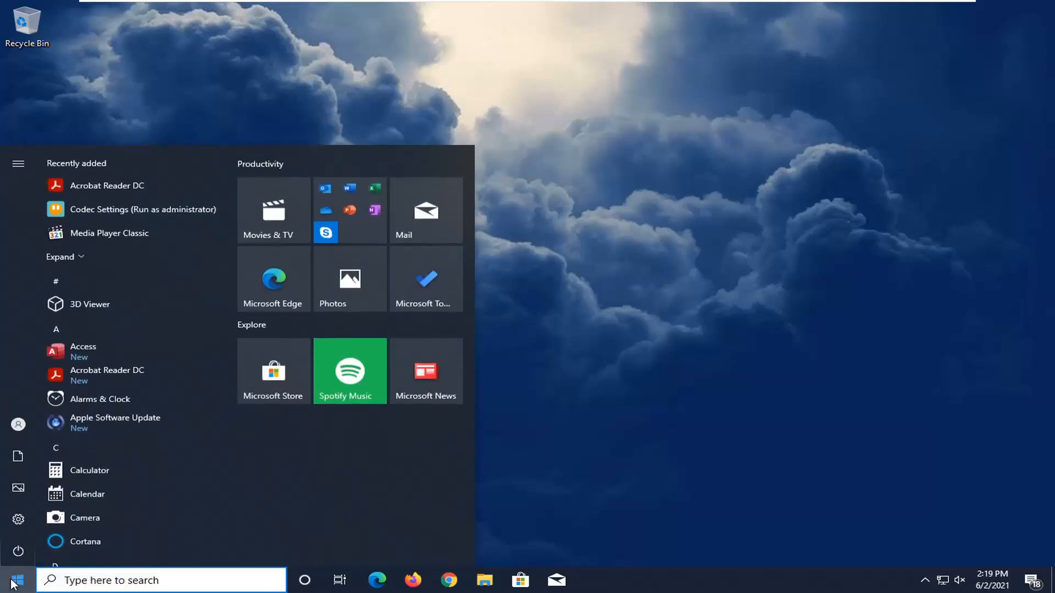
text(gped)
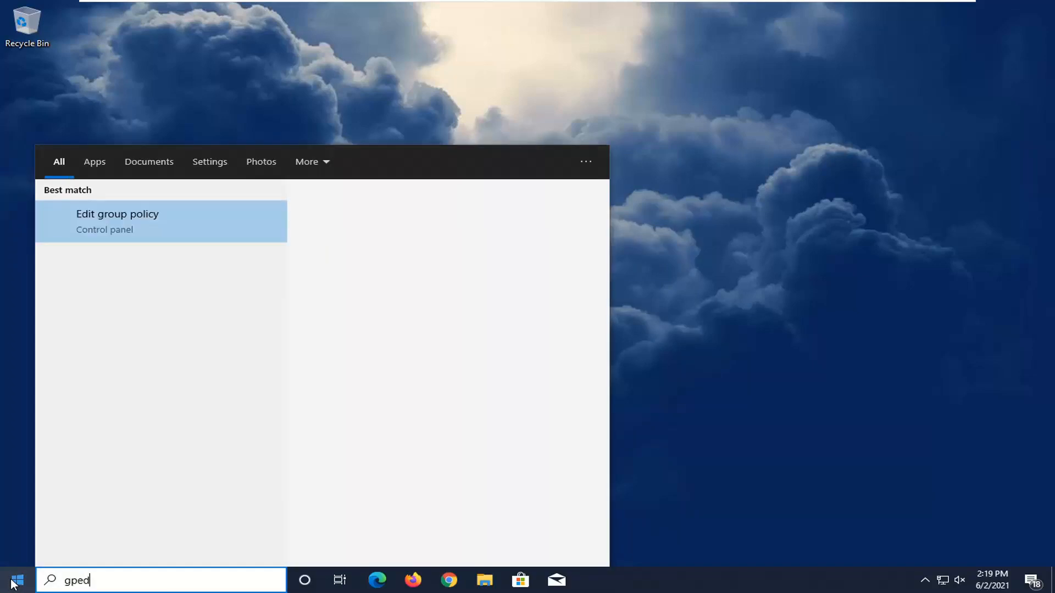
text(it)
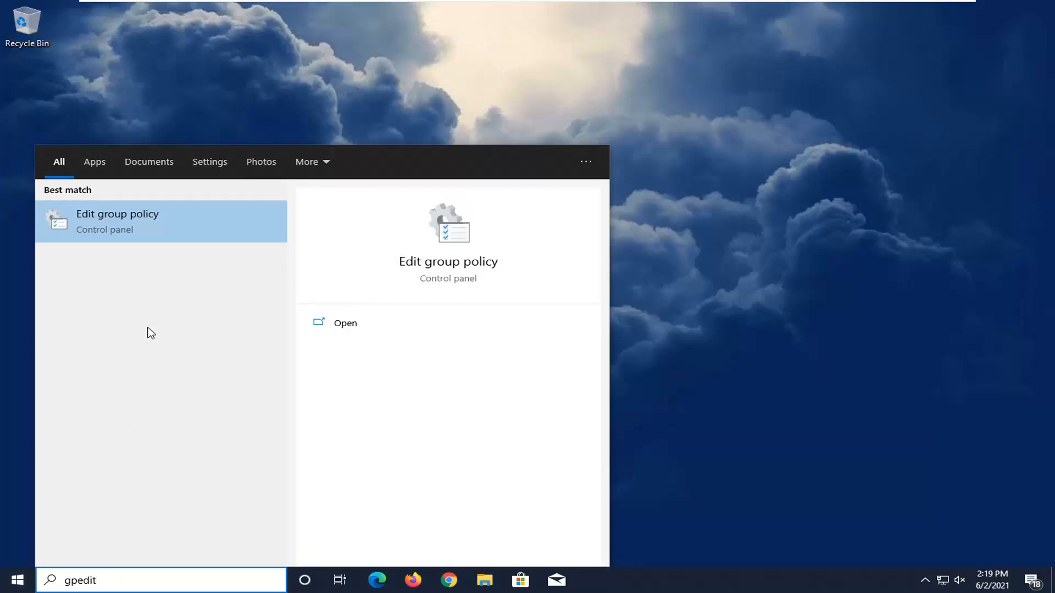
click(118, 216)
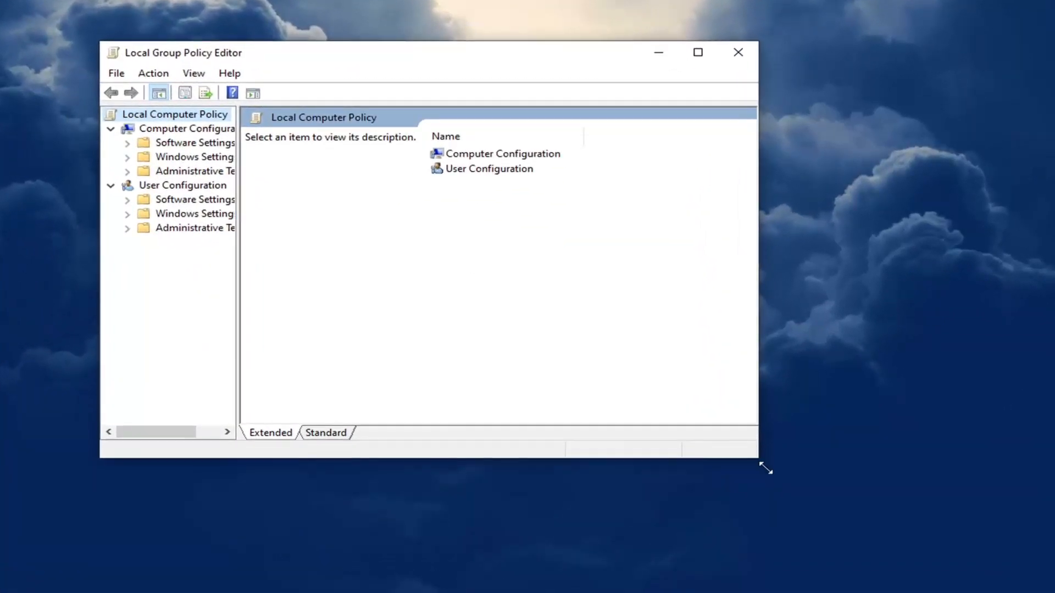
- Enlarge the editor window, widen the tree pane, and select Computer Configuration
drag(759, 458, 907, 543)
drag(238, 283, 404, 300)
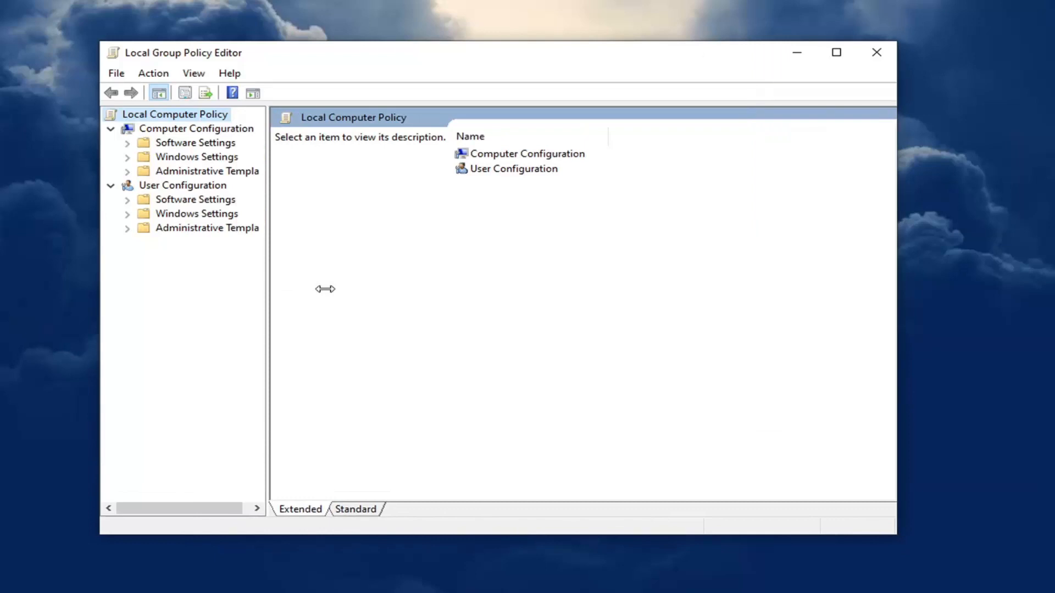
click(188, 174)
click(146, 130)
click(173, 159)
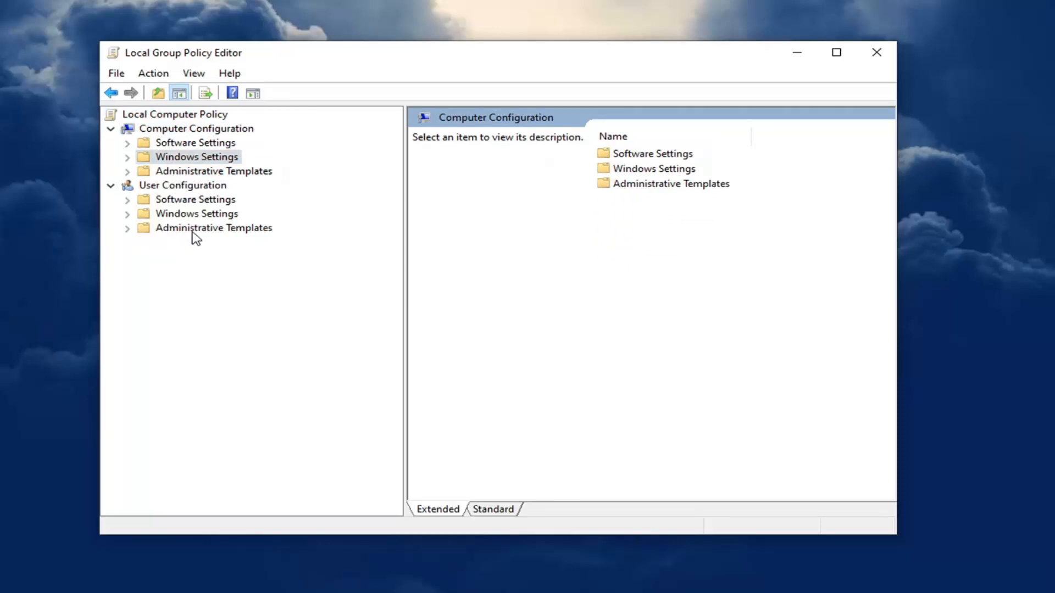
click(173, 185)
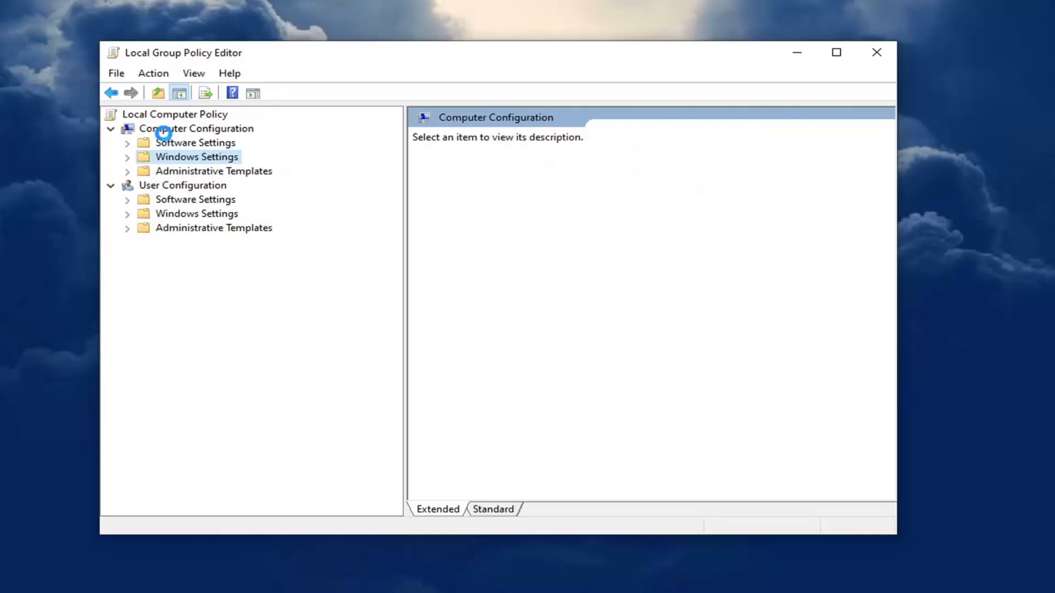
- Navigate Administrative Templates > Windows Components and select the Search folder
double_click(175, 171)
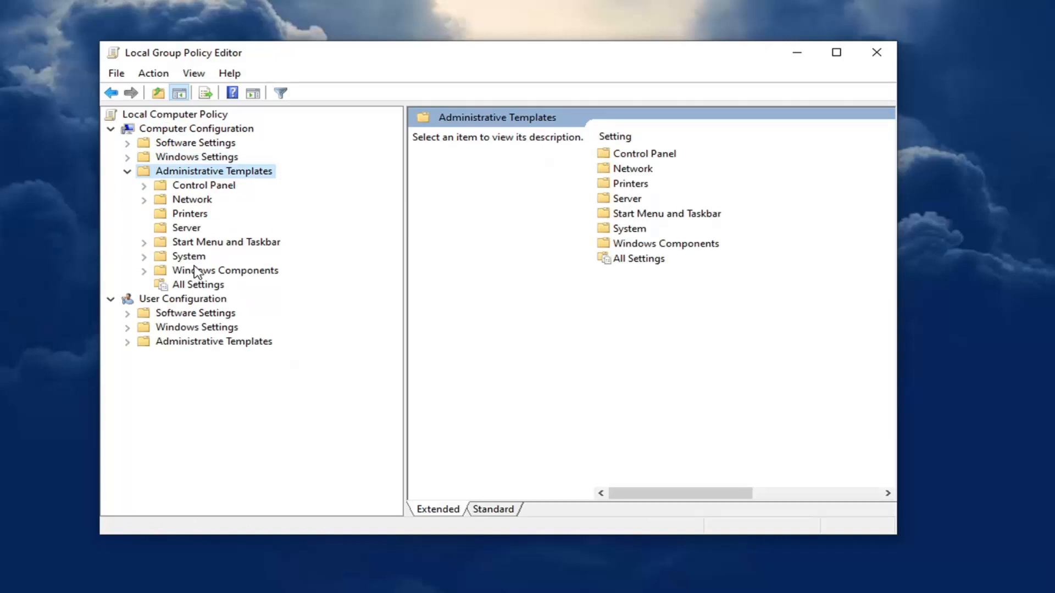
double_click(194, 271)
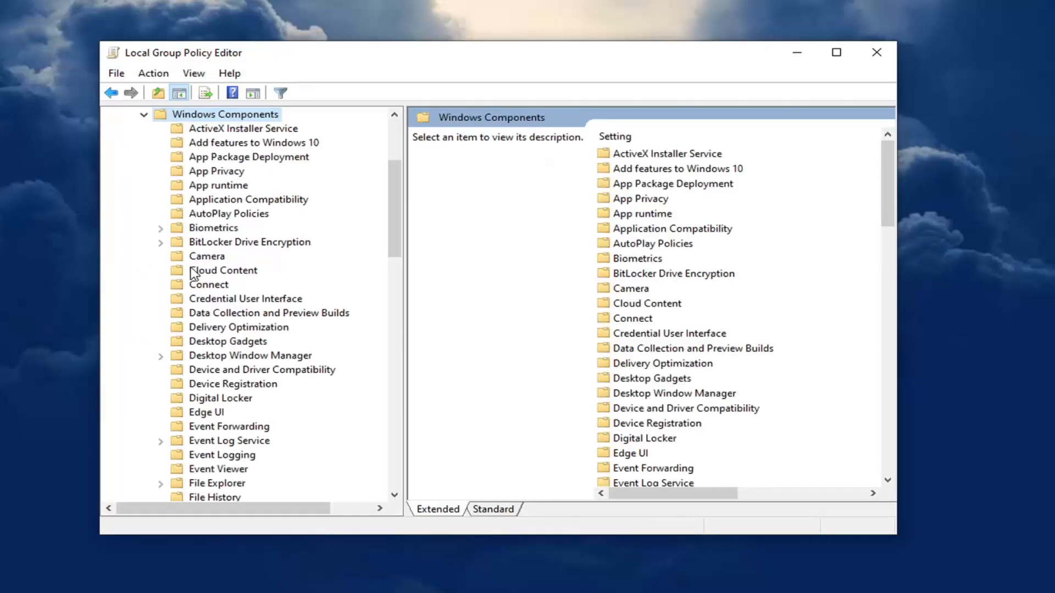
scroll(244, 240, down, 3)
scroll(245, 271, down, 4)
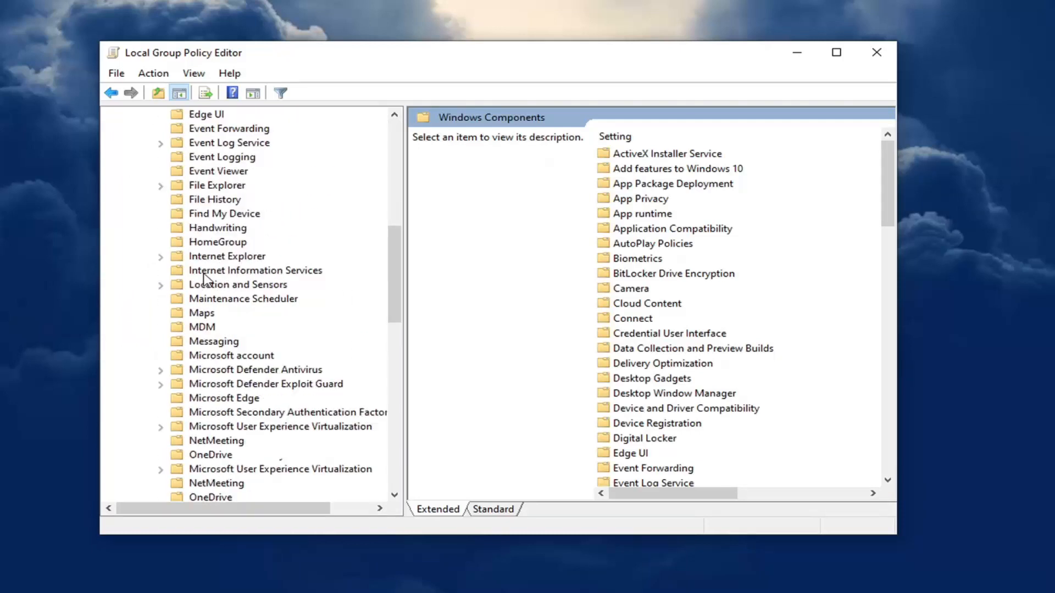
scroll(259, 325, down, 2)
scroll(211, 396, down, 2)
click(188, 403)
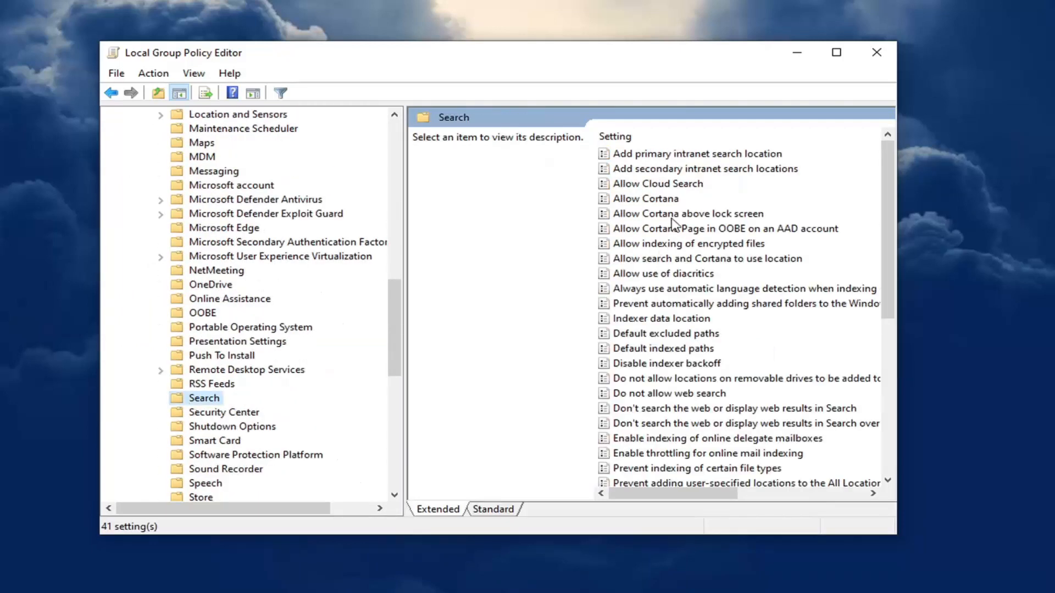
- Set the Allow Cortana policy to Enabled and apply the change
double_click(651, 200)
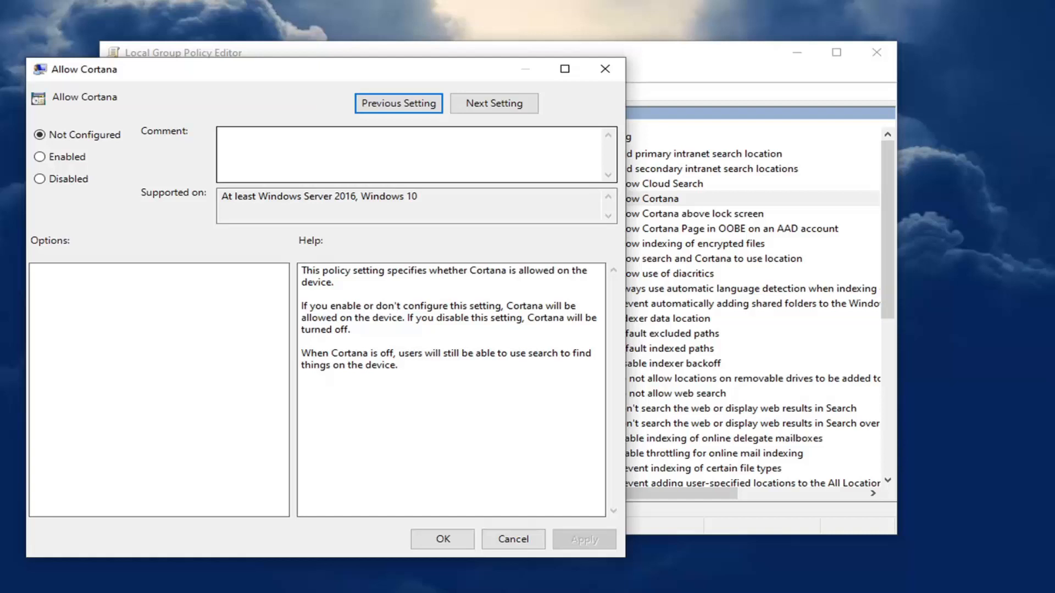
drag(264, 73, 408, 60)
click(203, 145)
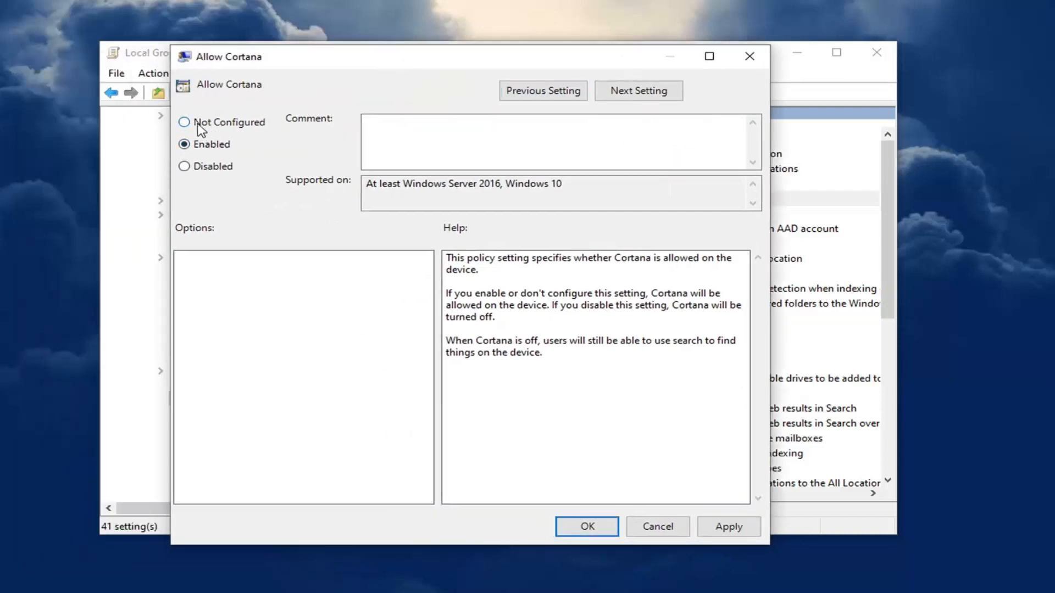
click(196, 125)
click(189, 145)
click(729, 527)
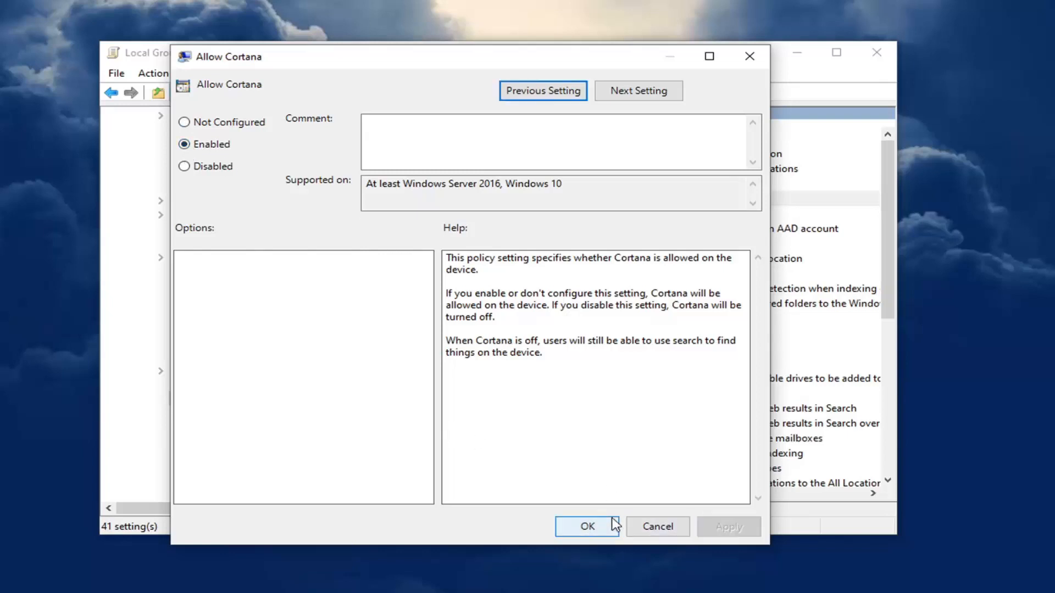
- Confirm with OK to close the Allow Cortana dialog
click(611, 524)
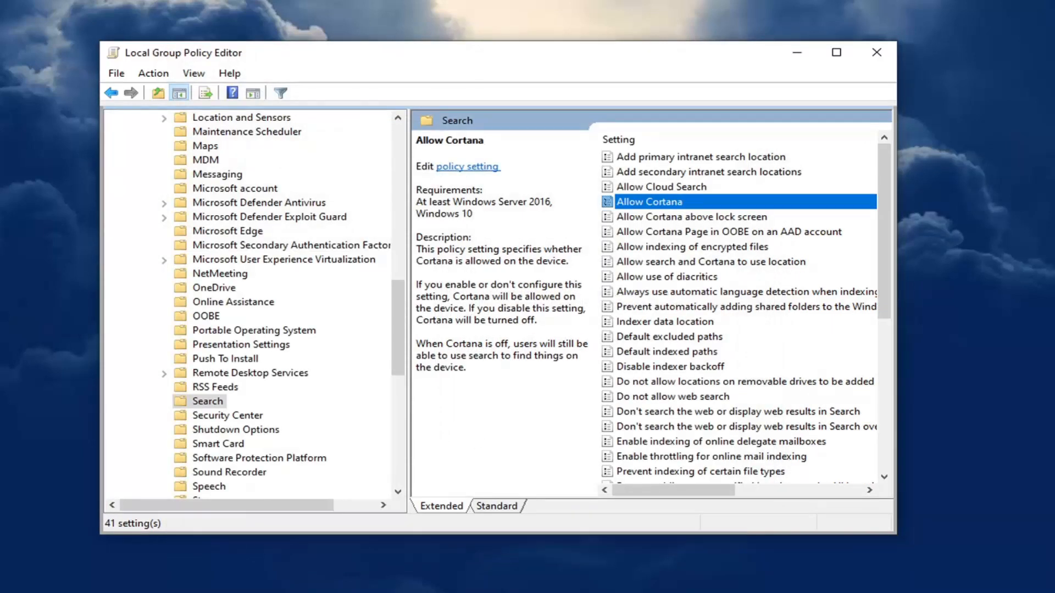